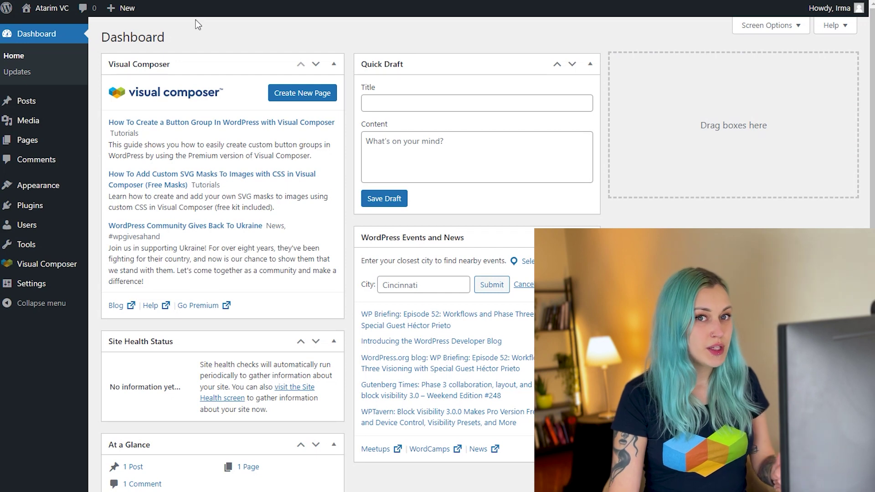
- Create a new Visual Composer page titled 'Atarim' and load the Pagoo startup template
mouse_move(40, 142)
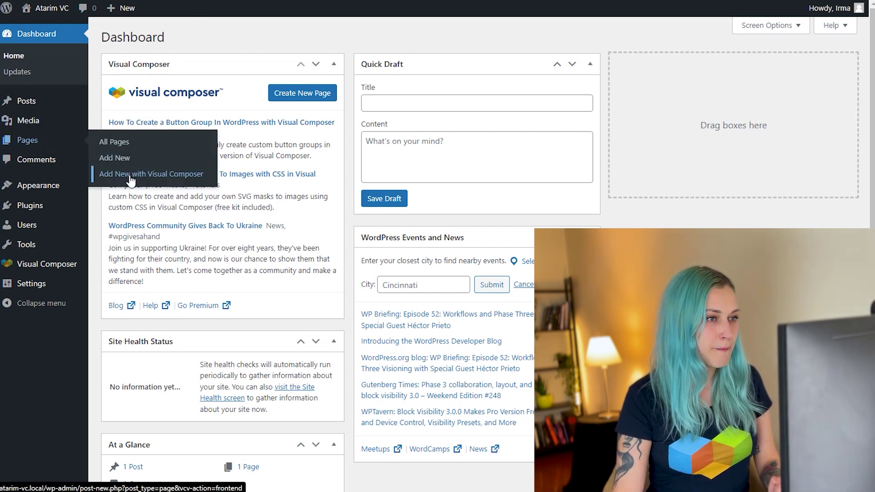
click(131, 181)
click(95, 18)
text(Atarim)
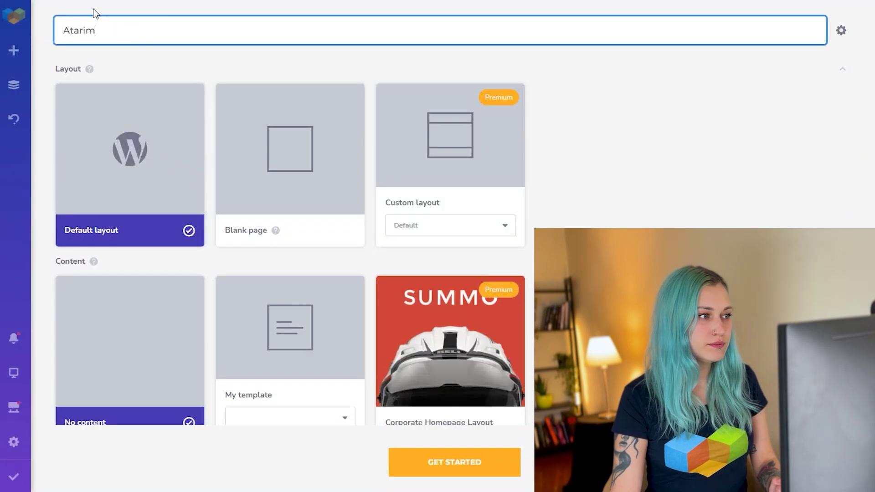
scroll(259, 258, down, 4)
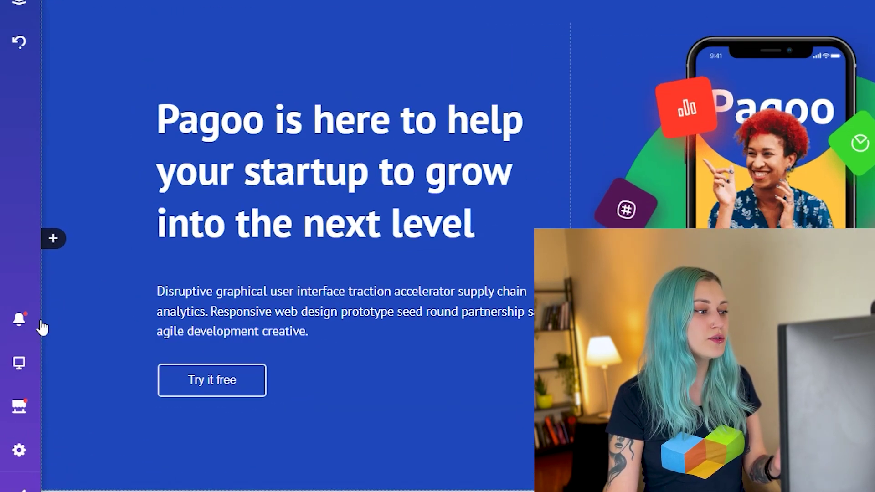
- Follow the Collaborate offer's Start Collaborating For Free link to Atarim's plugin listing
mouse_move(35, 328)
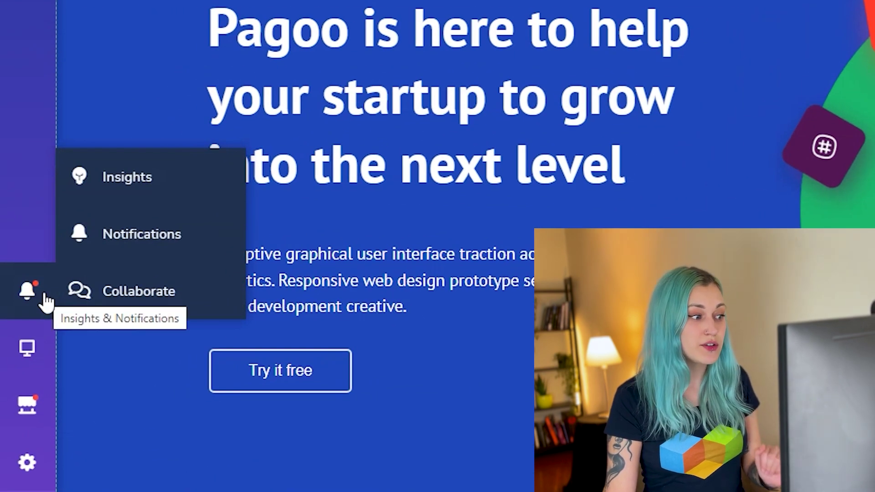
click(167, 300)
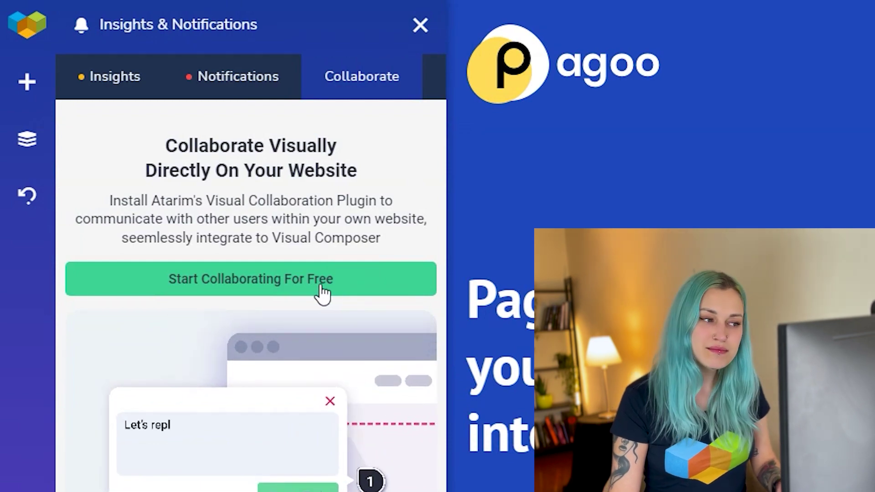
click(320, 287)
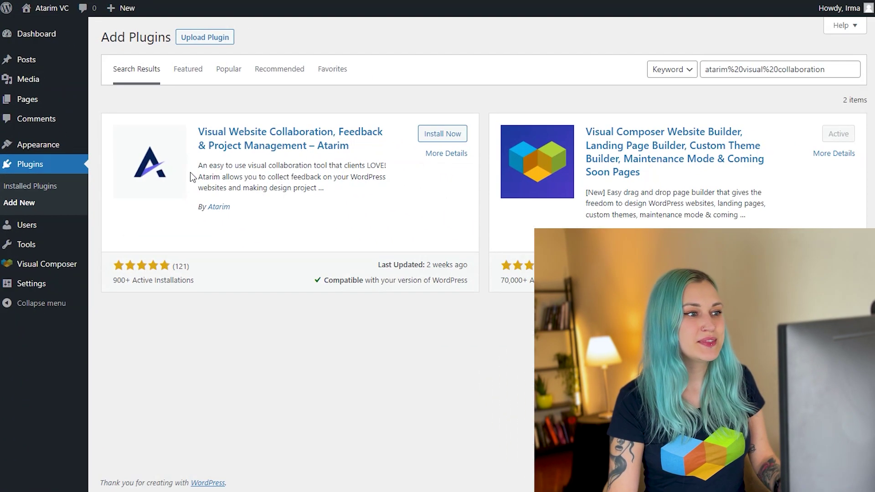
- Install the Atarim visual collaboration plugin from its plugin card
click(457, 136)
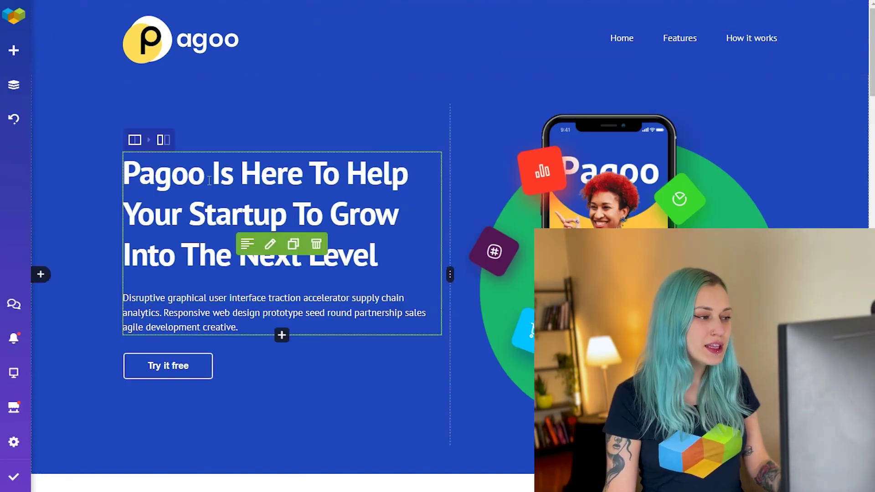
- Check the empty Collaboration Tasks & Feedback list, then view the Atarim page live
click(13, 304)
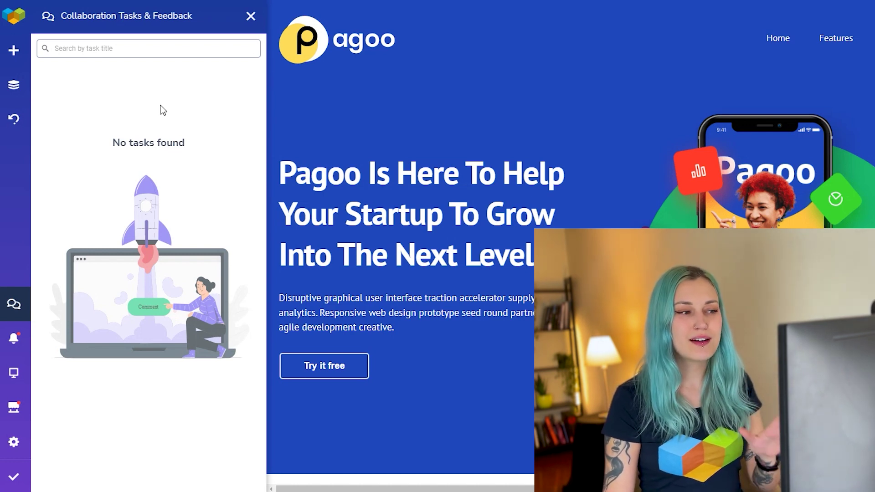
mouse_move(14, 476)
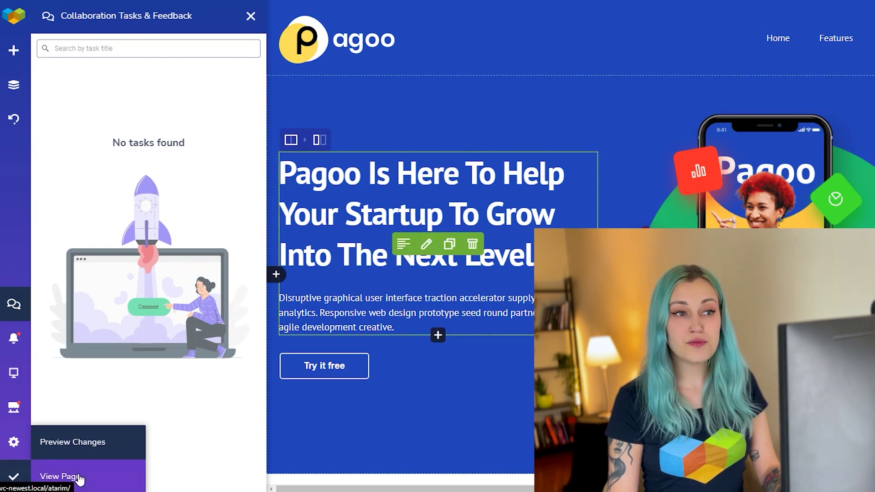
click(75, 475)
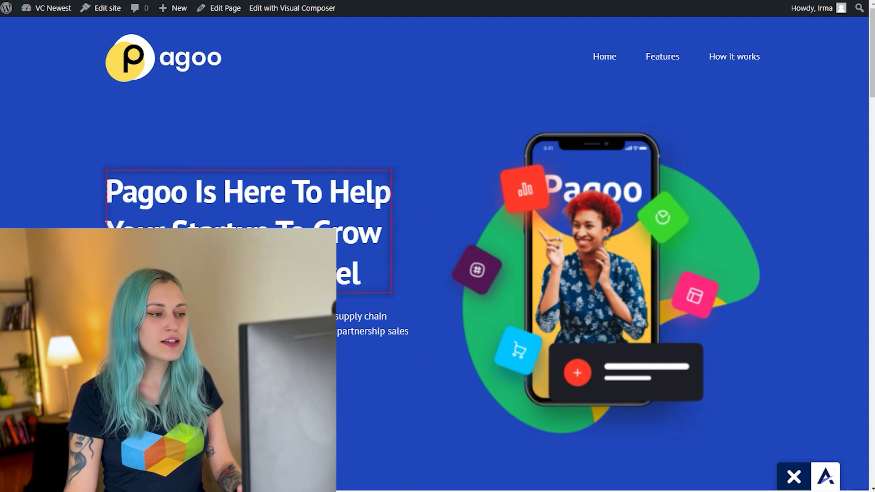
- Scroll the live Pagoo page down and back up to the hero heading and phone image
scroll(391, 250, down, 5)
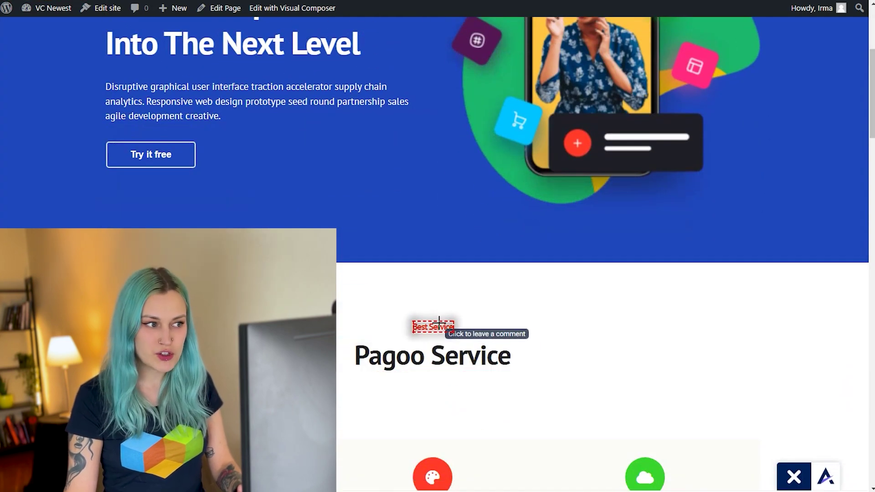
scroll(445, 207, up, 4)
scroll(445, 206, up, 1)
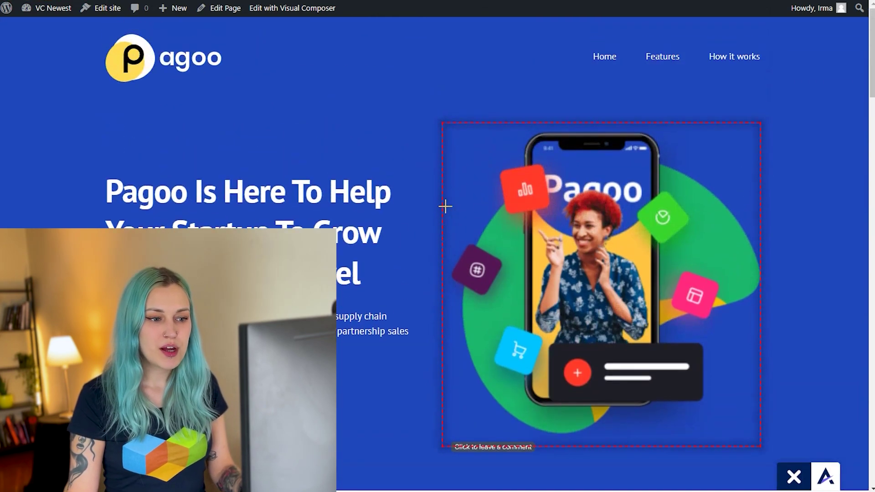
- Pin comment 2 to the hero image reading 'Change this image' and show its share link
click(608, 247)
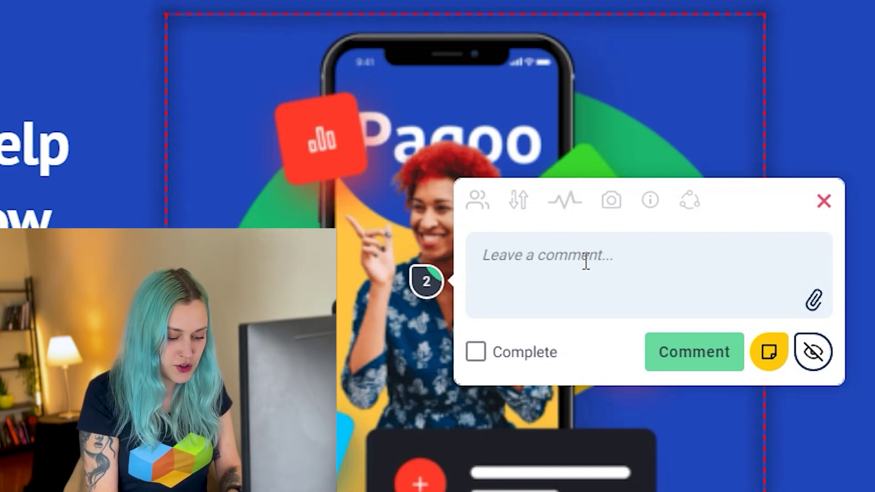
text(Change this )
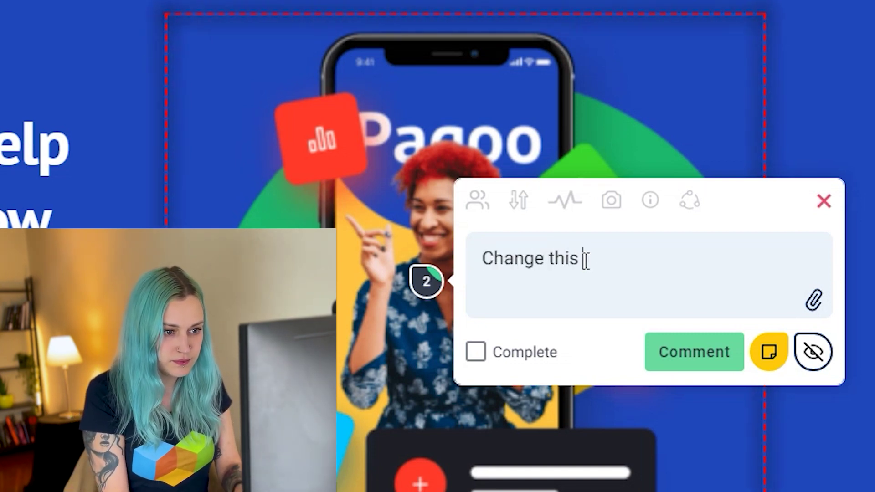
text(image)
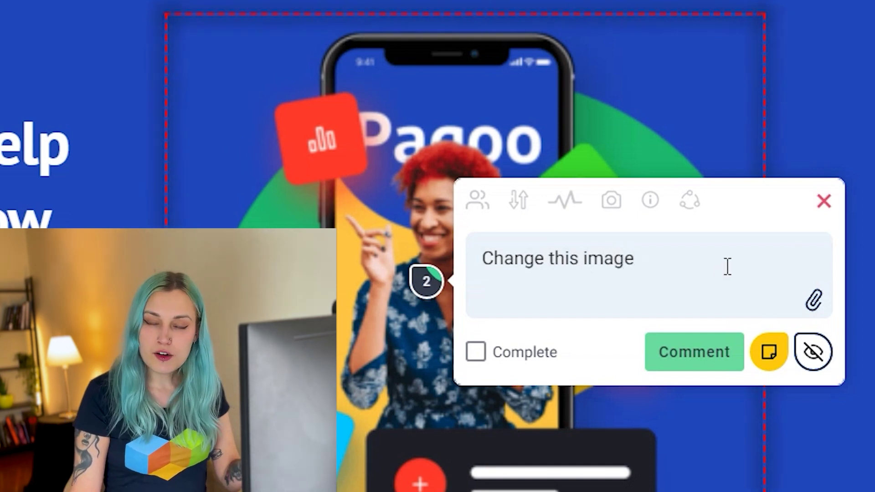
click(692, 215)
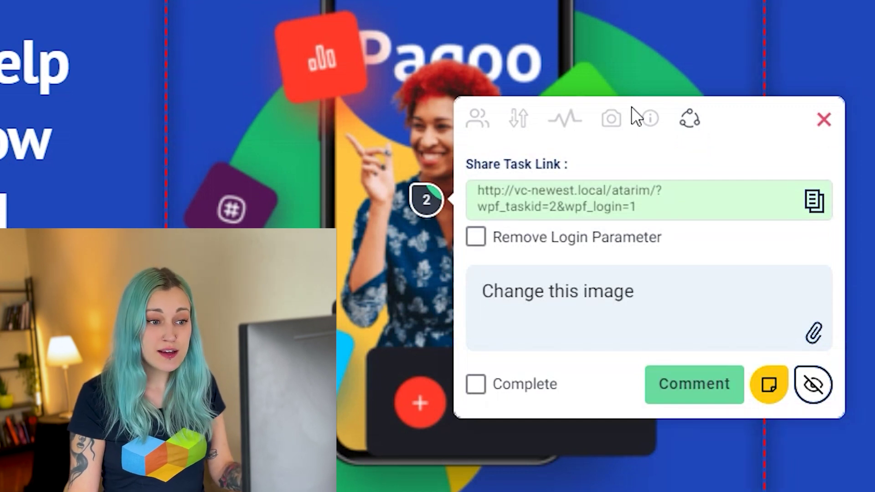
- Inspect task 2's details, screenshot, Open status and Low priority, then assign it to a user
click(652, 121)
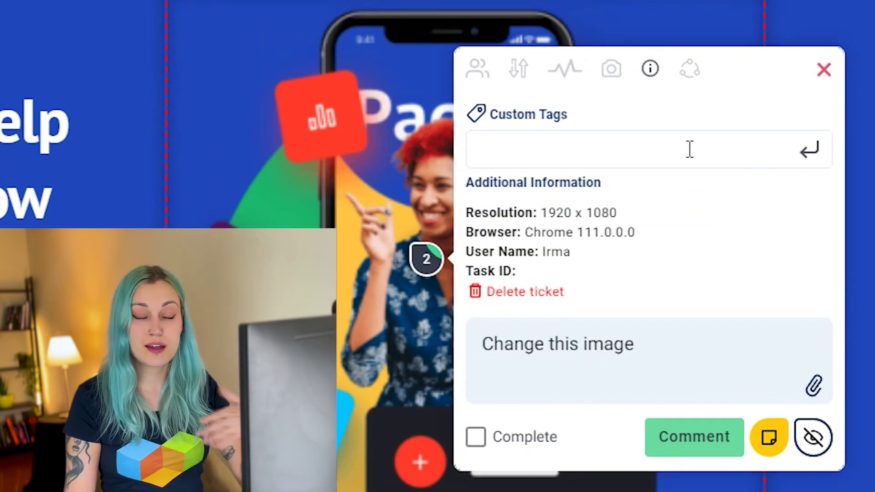
click(613, 72)
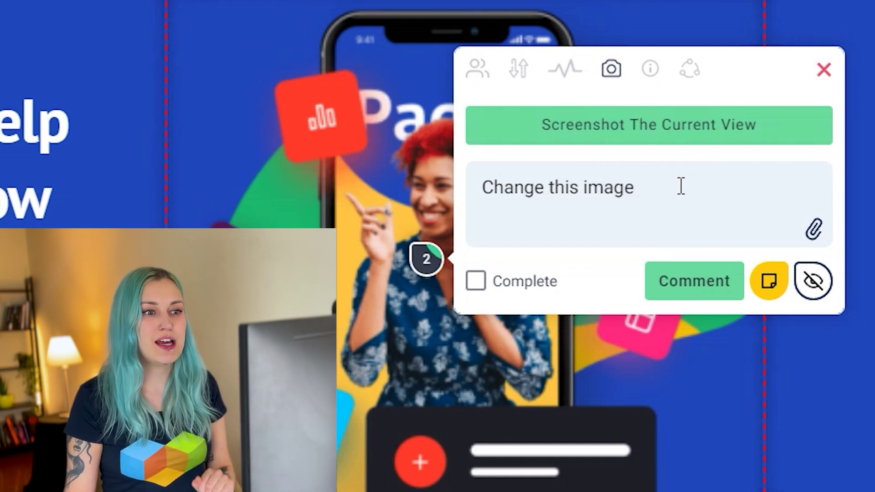
click(575, 70)
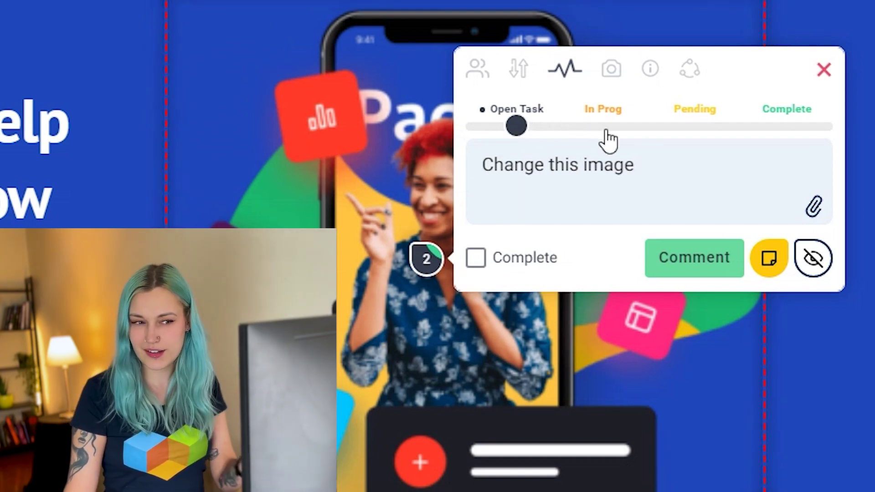
click(517, 73)
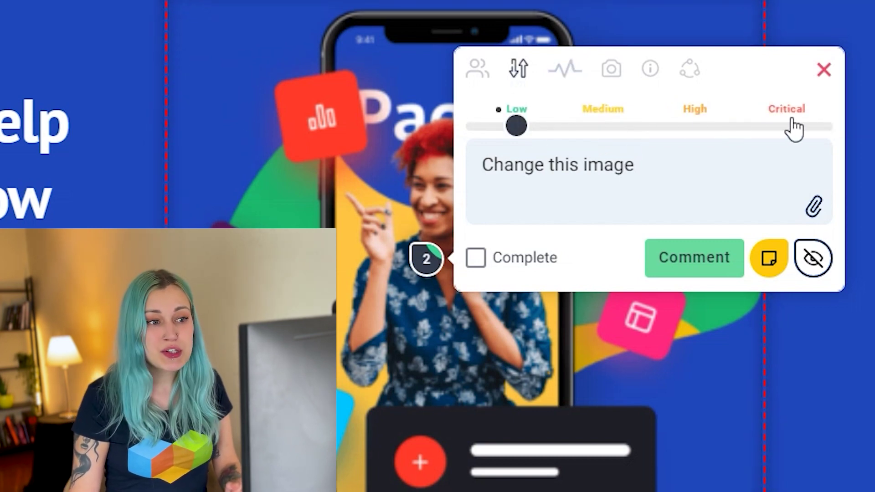
click(489, 78)
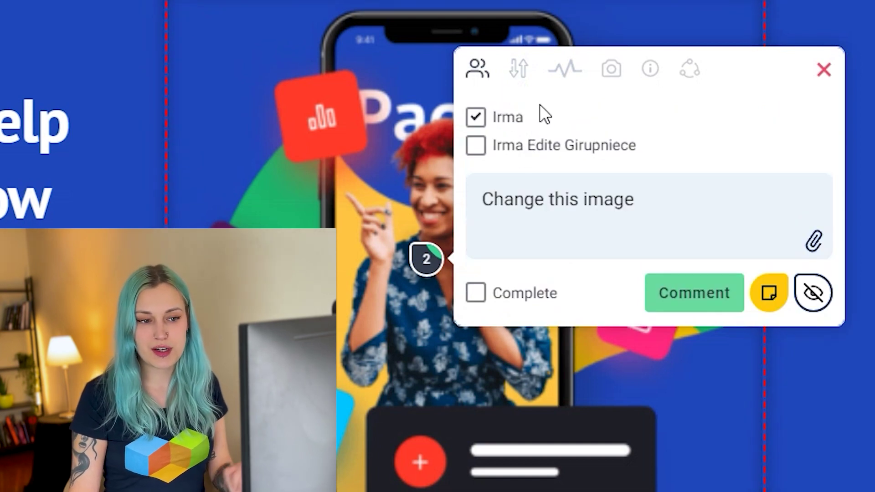
- Post 'Change this image' as task 2 and expand Atarim's bottom toolbar
click(701, 296)
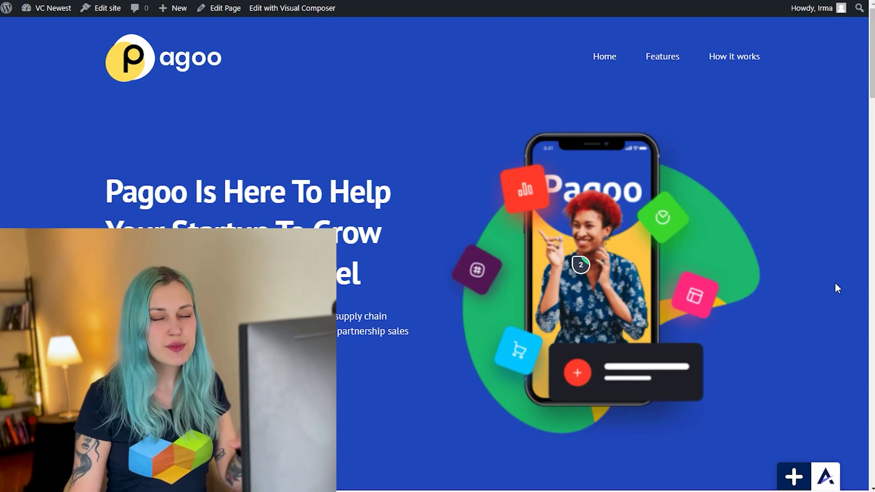
click(830, 475)
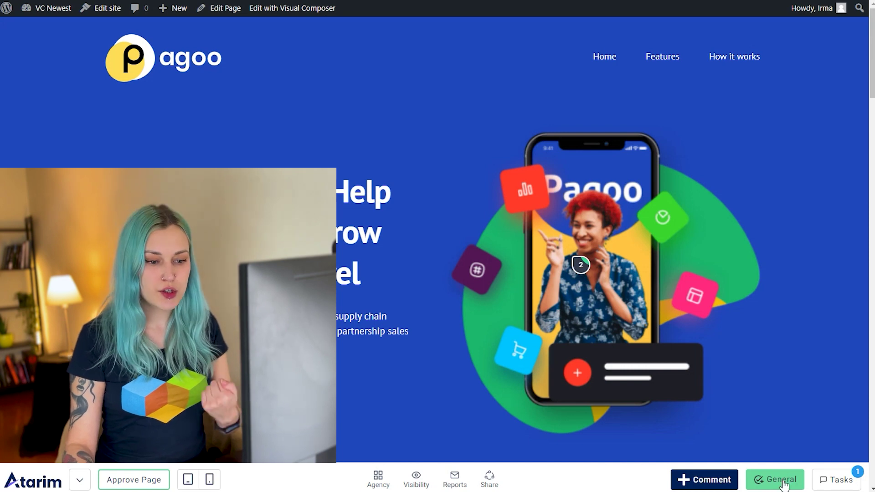
- Show tasks from all pages in the Atarim sidebar and open the 'Add menu' task
click(836, 479)
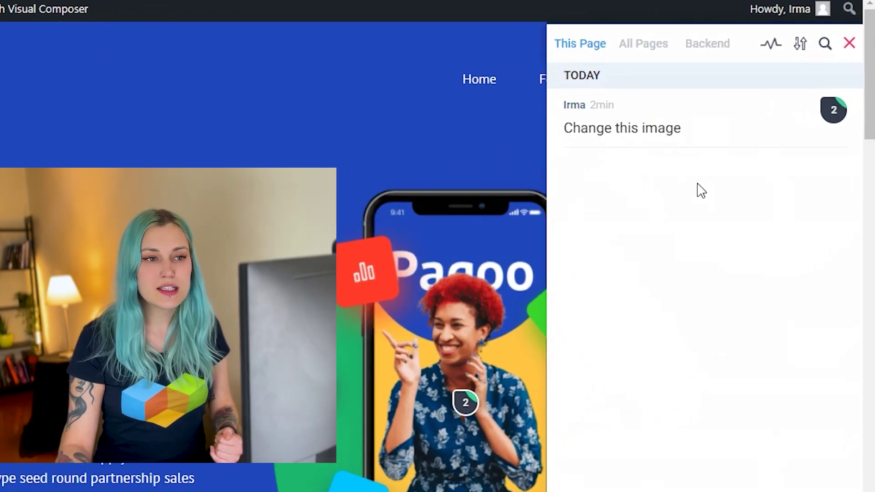
click(650, 45)
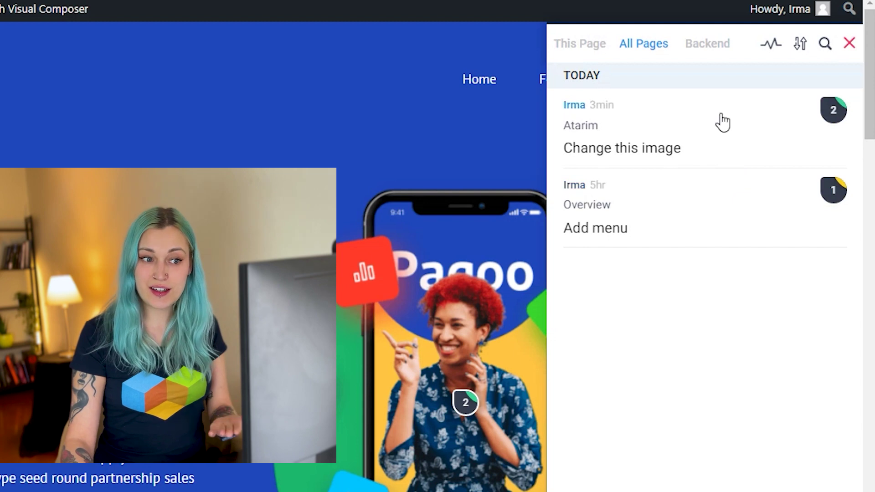
click(694, 235)
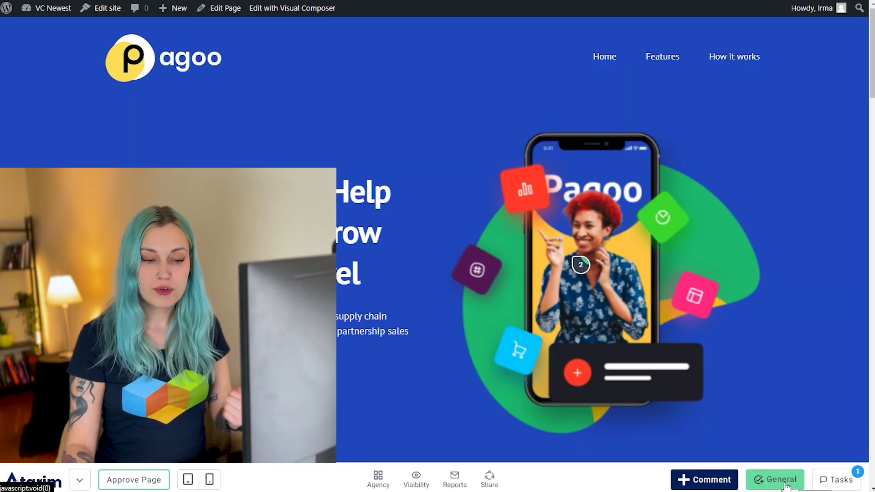
click(789, 484)
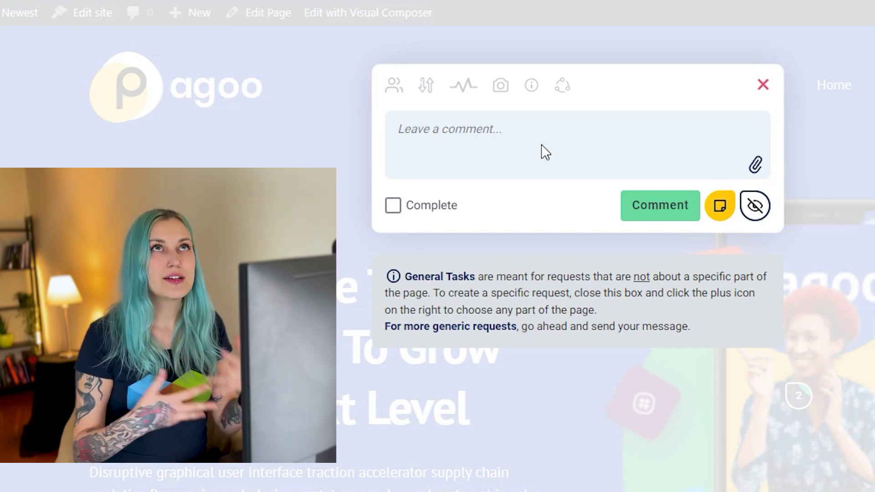
click(762, 85)
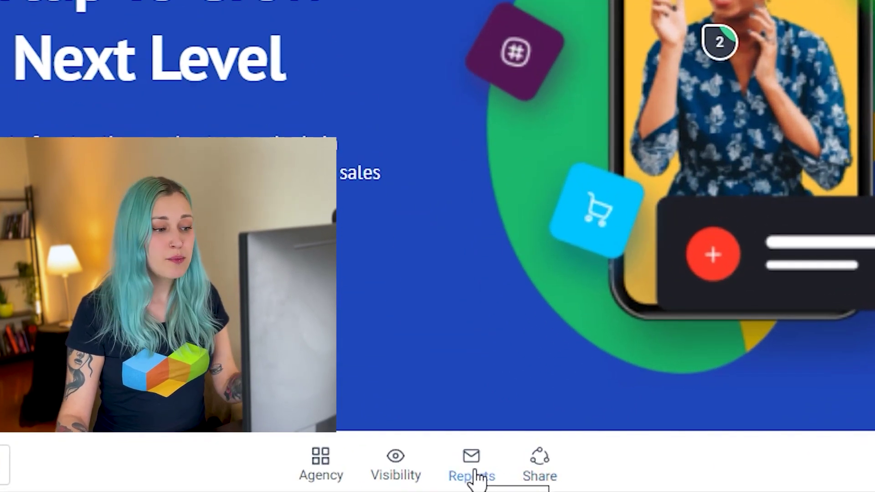
- Try the task visibility and mobile preview options, then open the editor's Collaboration Tasks & Feedback panel
click(396, 476)
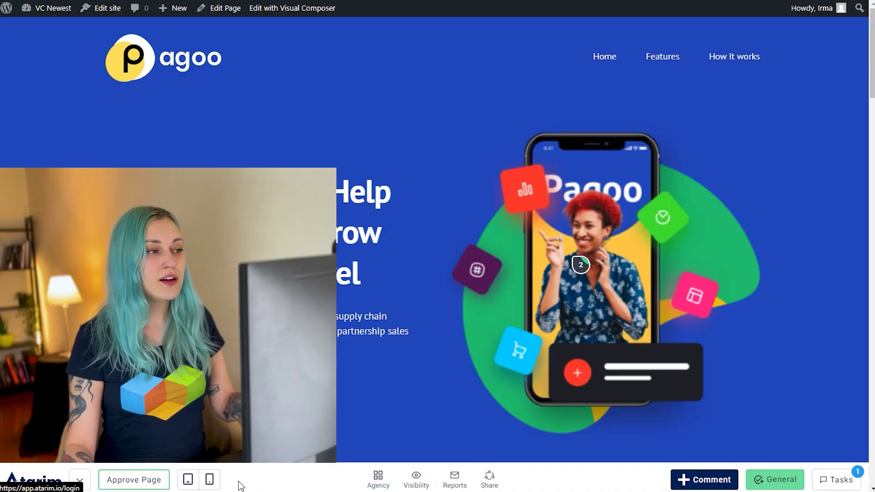
click(210, 478)
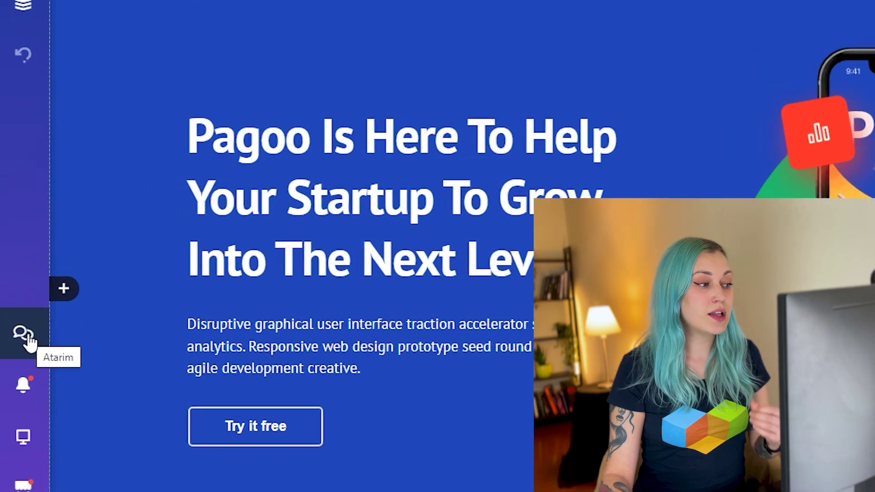
click(37, 362)
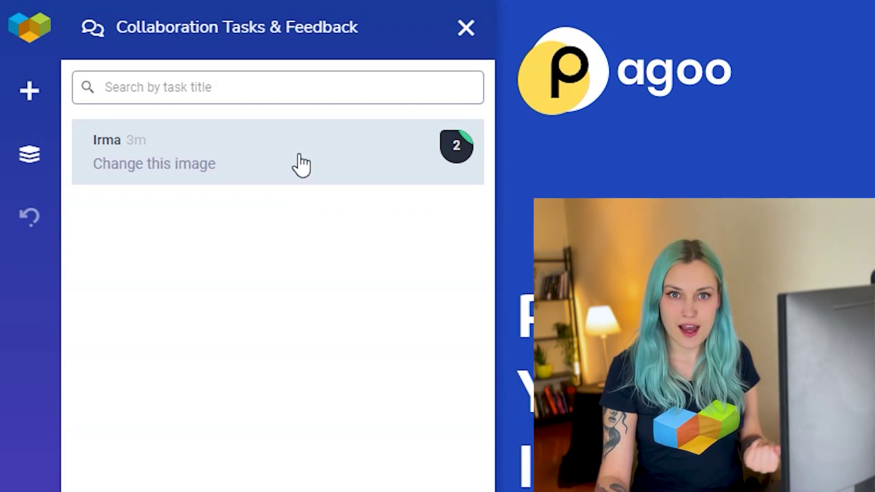
- Open the 'Change this image' task and show its priority scale, currently Low
click(324, 175)
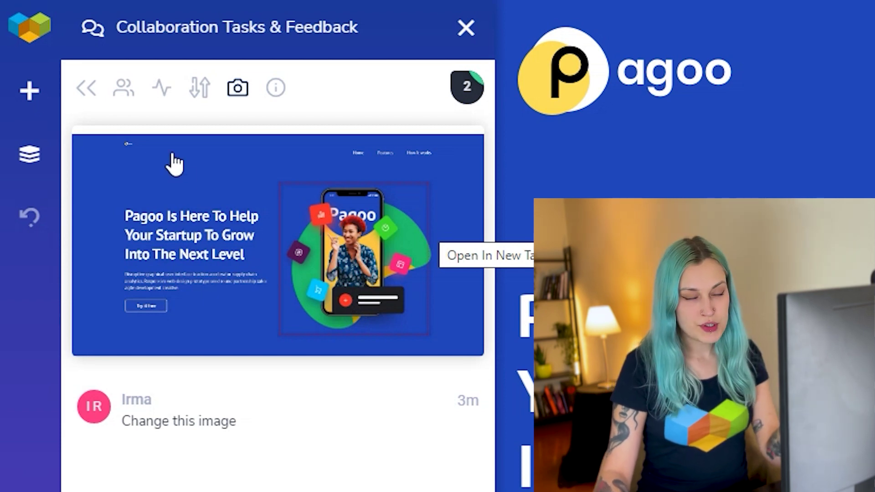
click(200, 86)
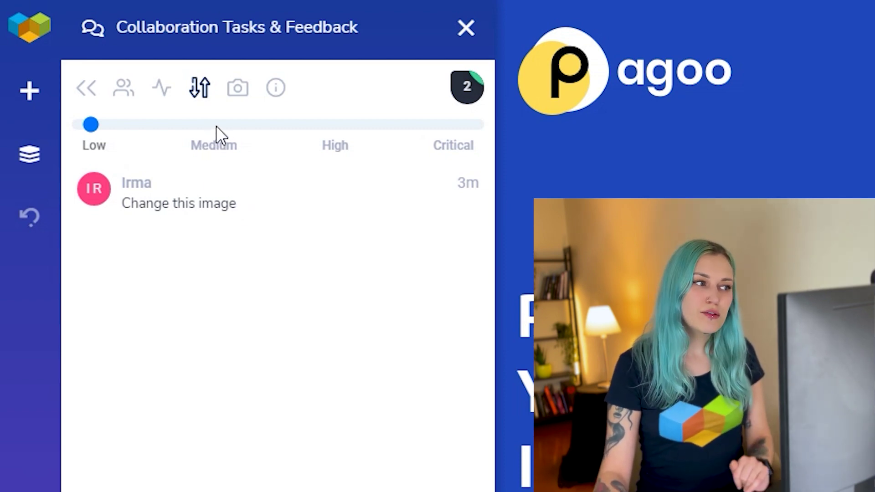
- Raise task 2's priority to High, set its status to In Progress, then check the assignee
click(341, 124)
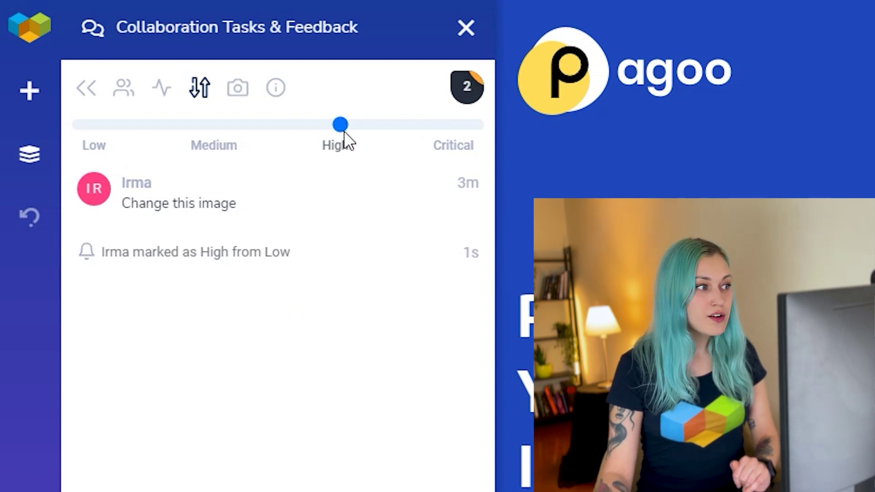
click(161, 87)
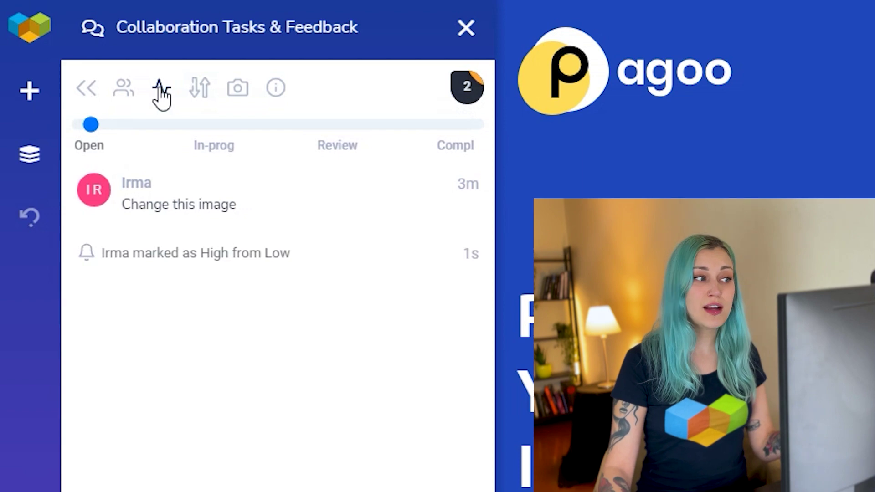
click(224, 128)
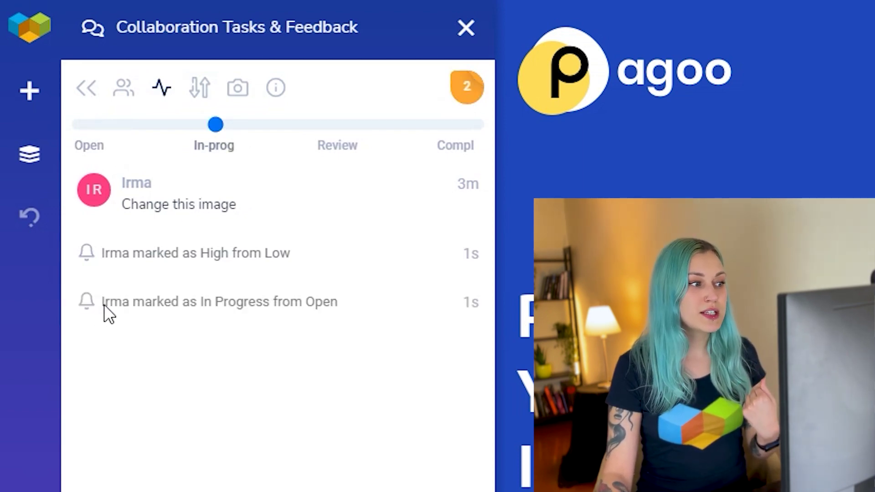
drag(103, 304, 341, 299)
click(340, 299)
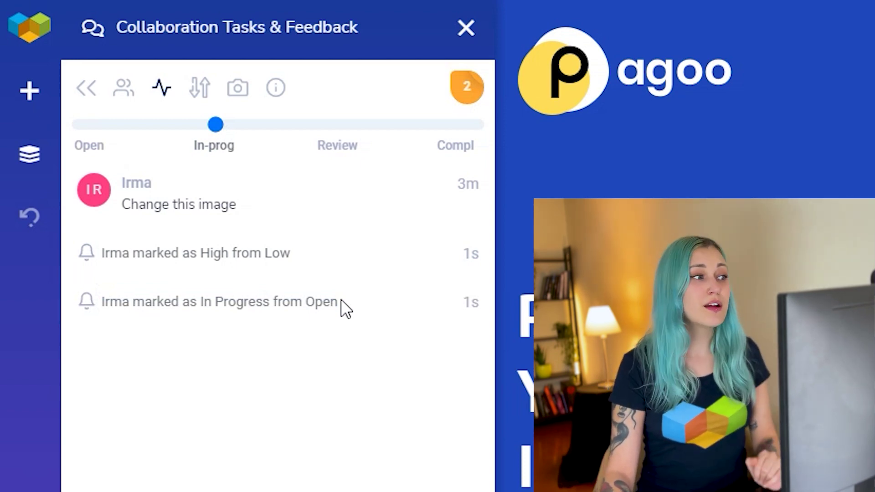
click(124, 88)
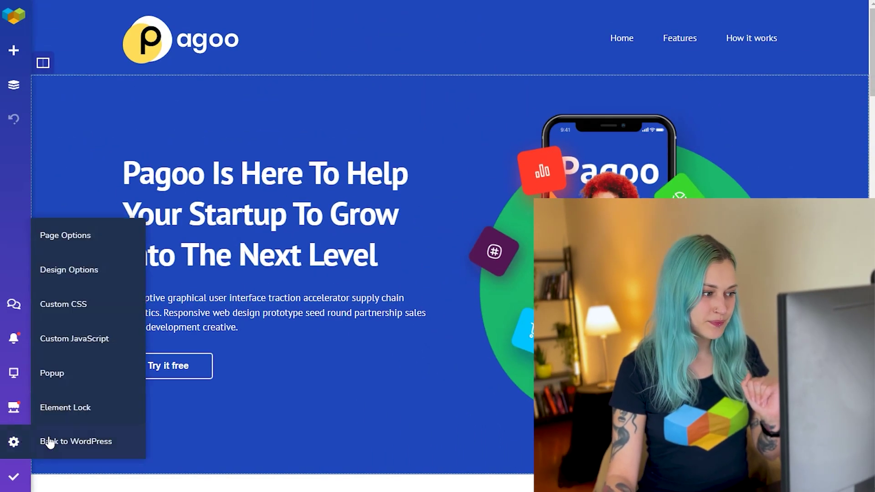
- Exit Visual Composer back to the WordPress Edit Page screen
click(69, 441)
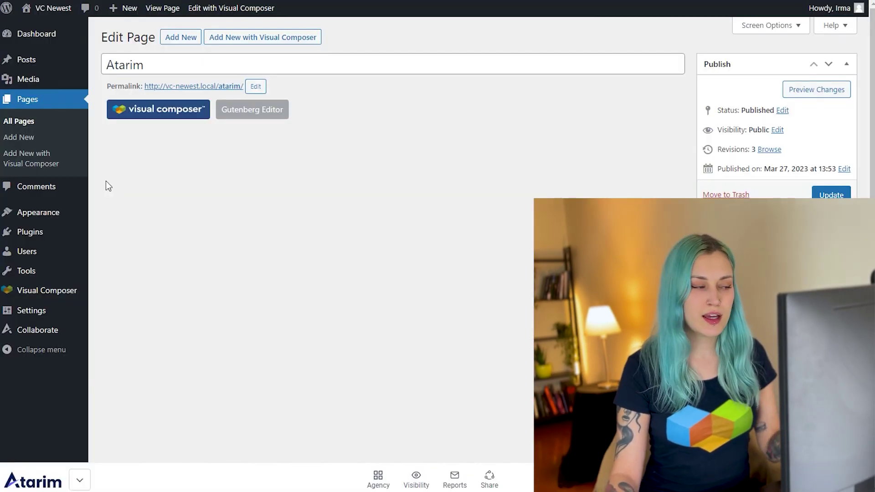
- Open Collaborate > Tasks Center and review task 2's High priority and In Progress entries
mouse_move(42, 327)
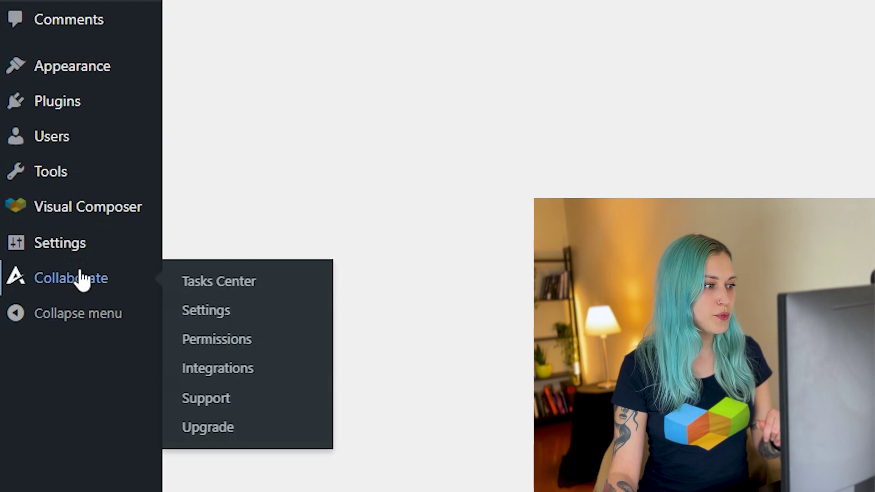
click(81, 278)
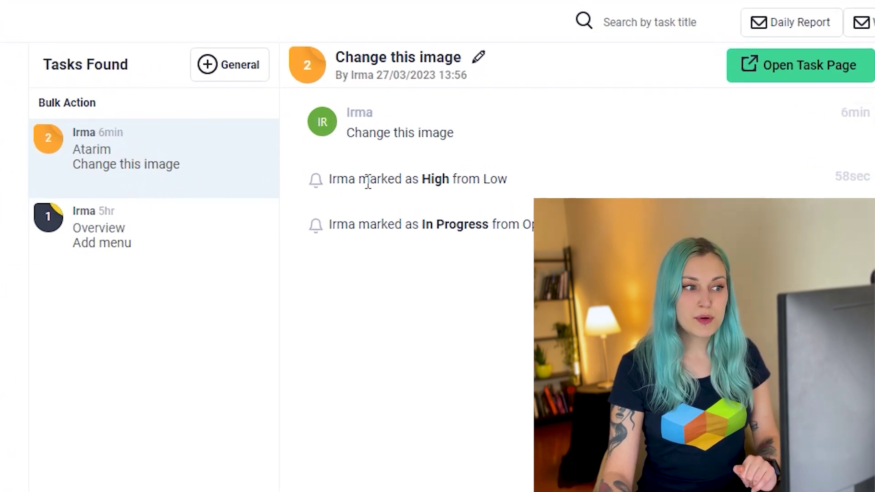
drag(367, 181, 483, 184)
click(484, 187)
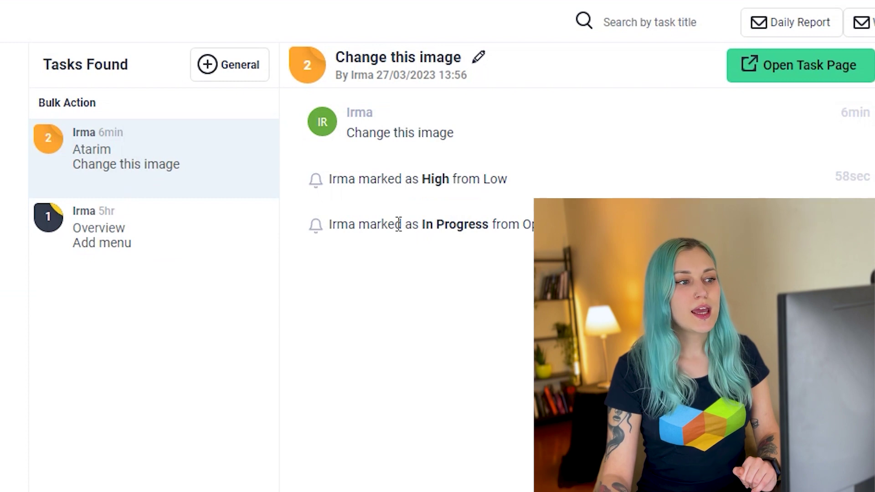
drag(398, 224, 511, 228)
click(511, 228)
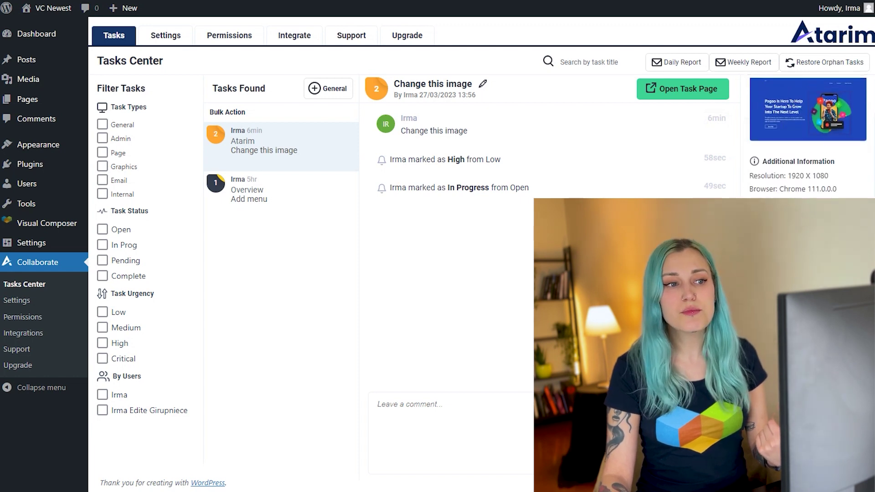
- Select the 'Add menu' task and open it on its live Overview Showcase page
click(688, 89)
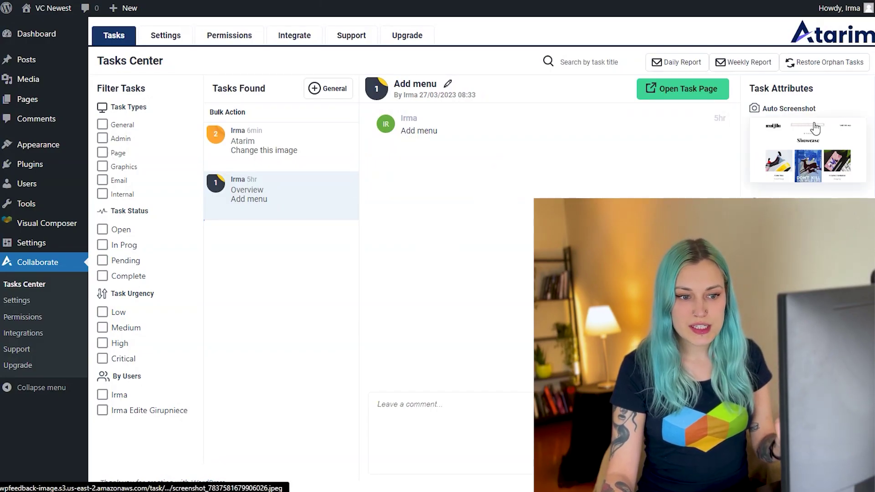
scroll(813, 132, down, 2)
scroll(775, 146, up, 2)
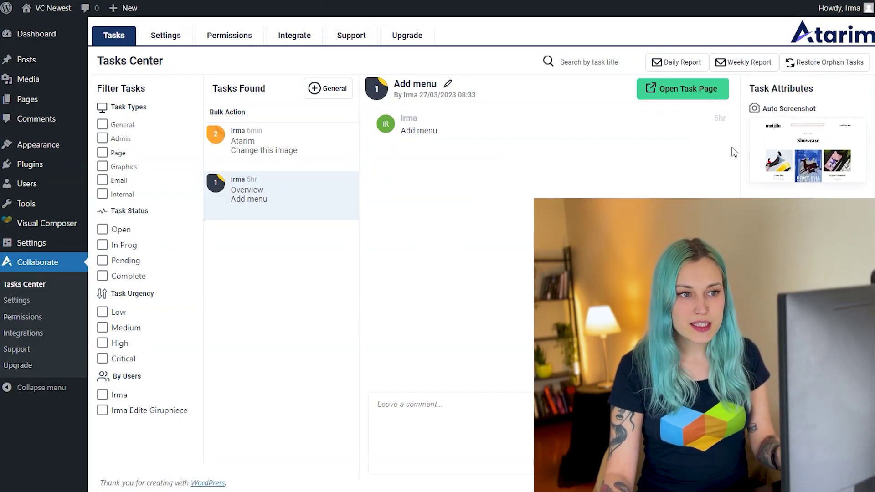
click(687, 90)
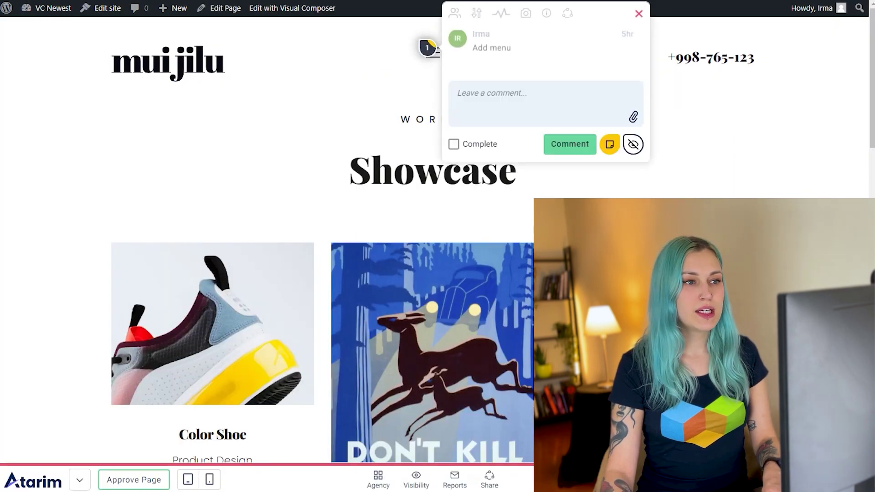